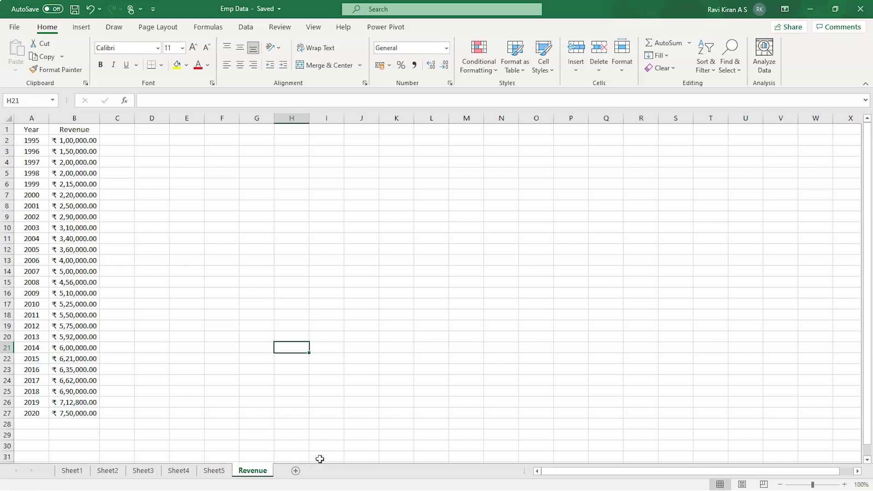
Zoom the sheet to 120% and AutoFit column B so the Revenue amounts show in full.
{"action": "left_click", "coordinate": [844, 484]}
{"action": "left_click", "coordinate": [845, 485]}
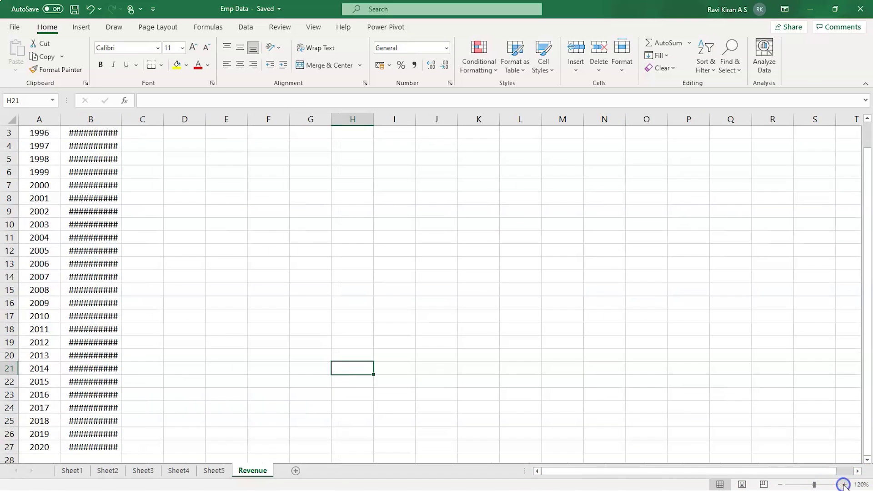
{"action": "left_click", "coordinate": [257, 294]}
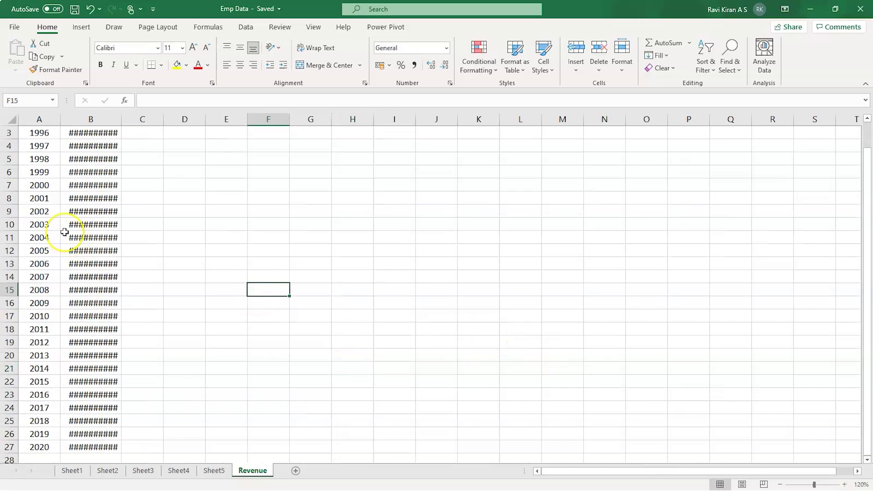
{"action": "scroll", "coordinate": [64, 228], "scroll_direction": "up", "scroll_amount": 1}
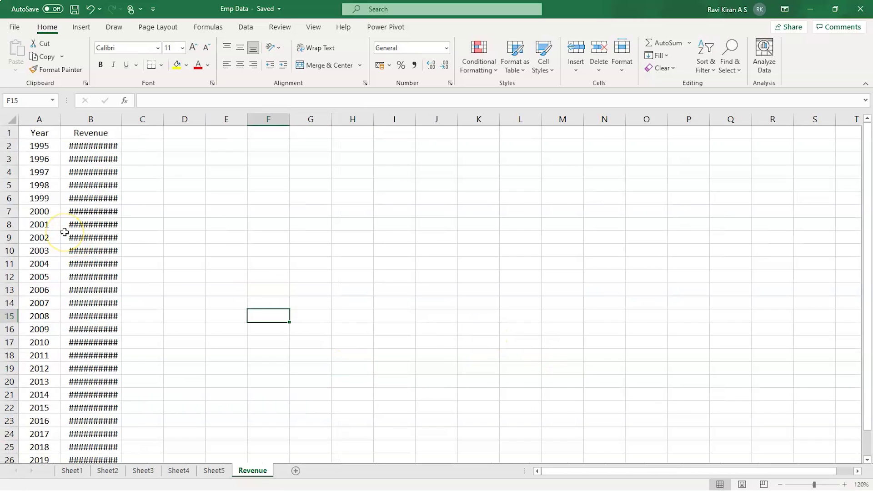
{"action": "double_click", "coordinate": [121, 119]}
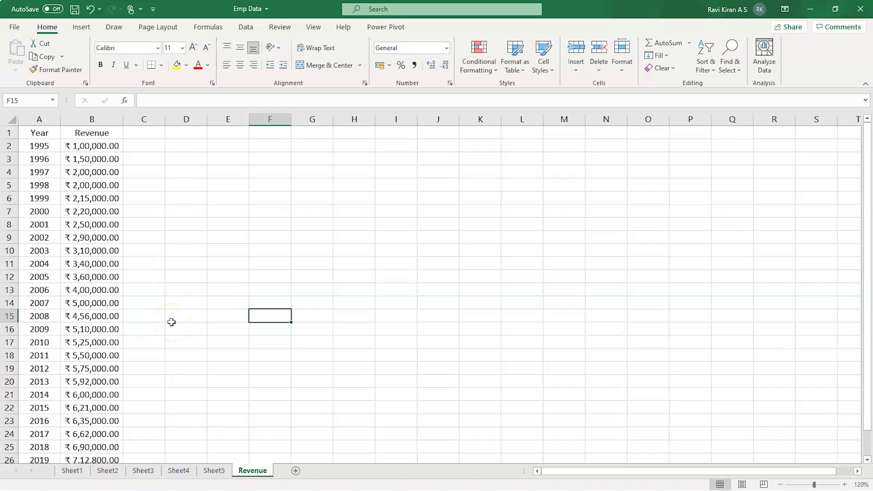
Select the Year header cell, then the Revenue header cell.
{"action": "left_click", "coordinate": [40, 133]}
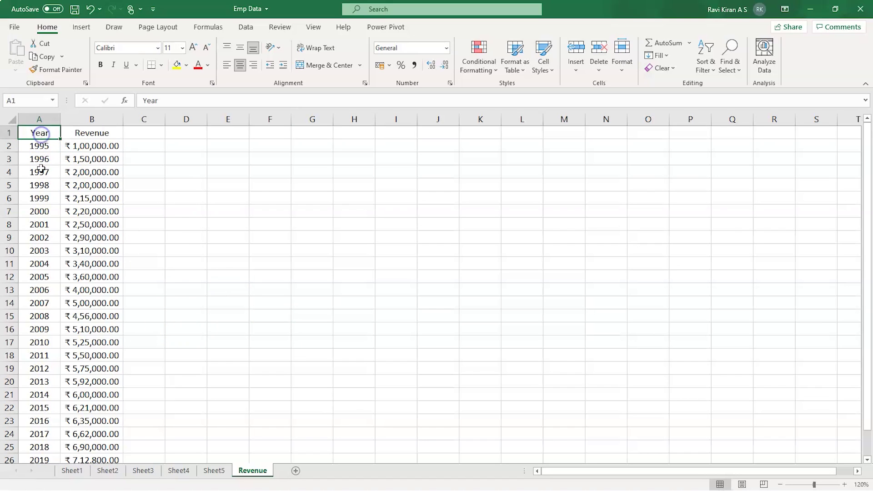
{"action": "scroll", "coordinate": [40, 254], "scroll_direction": "down", "scroll_amount": 2}
{"action": "scroll", "coordinate": [40, 255], "scroll_direction": "up", "scroll_amount": 2}
{"action": "left_click", "coordinate": [94, 131]}
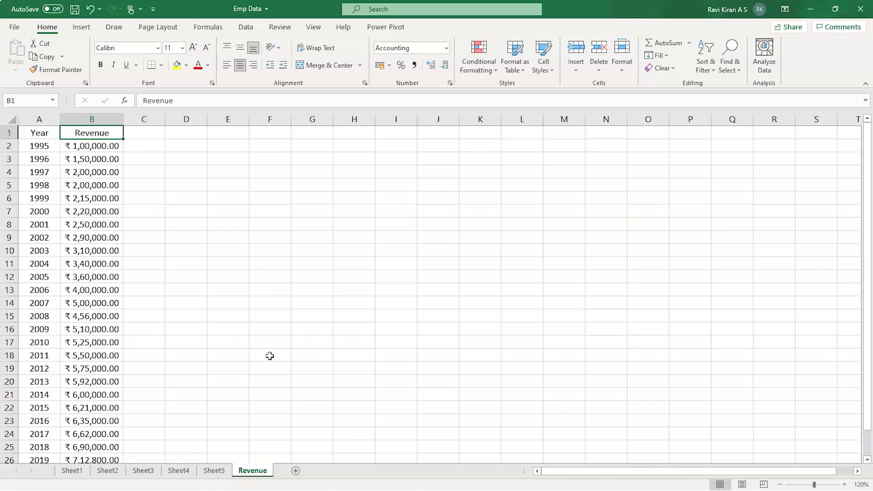
Select the whole Year/Revenue table with Ctrl+A and bring up the Insert tab's line and area chart types.
{"action": "left_click", "coordinate": [40, 146]}
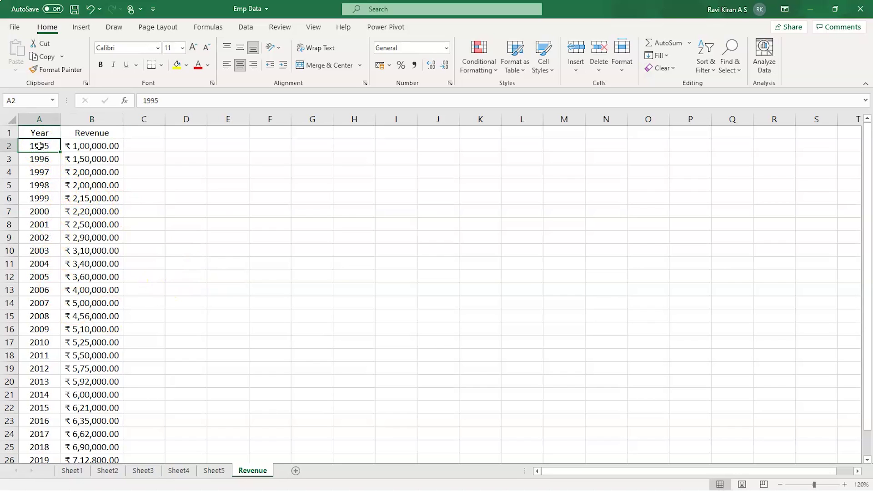
{"action": "key", "text": "ctrl+a"}
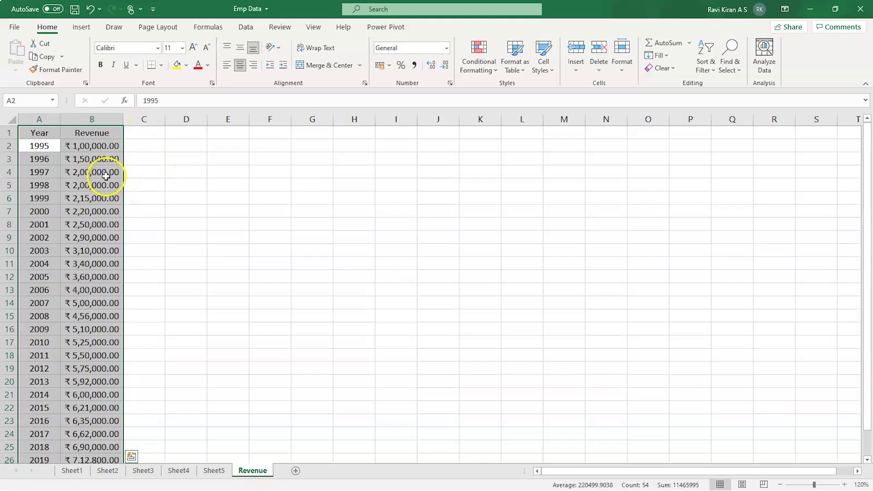
{"action": "left_click", "coordinate": [82, 28]}
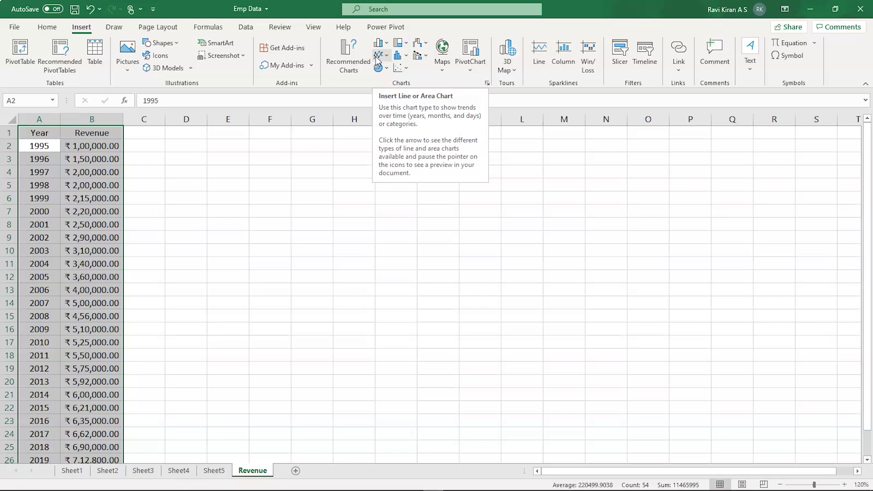
{"action": "left_click", "coordinate": [378, 57]}
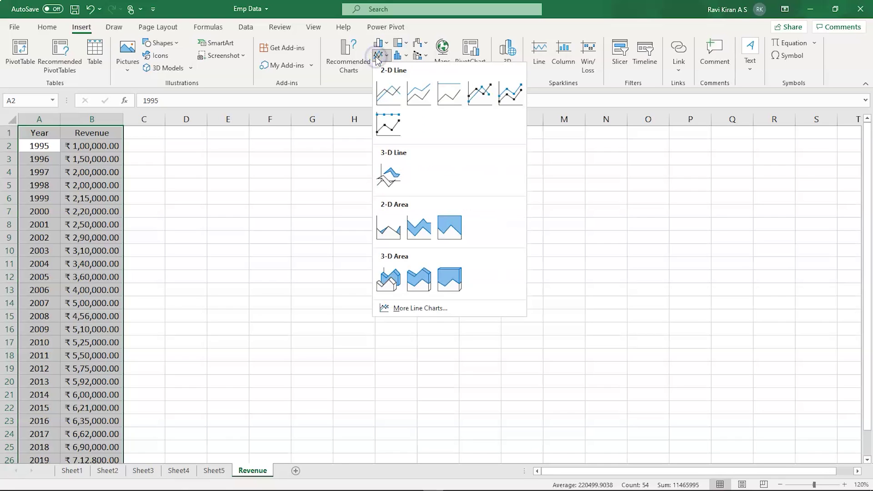
Insert a basic 2-D line chart and change its title to 'Revenue'.
{"action": "left_click", "coordinate": [389, 98]}
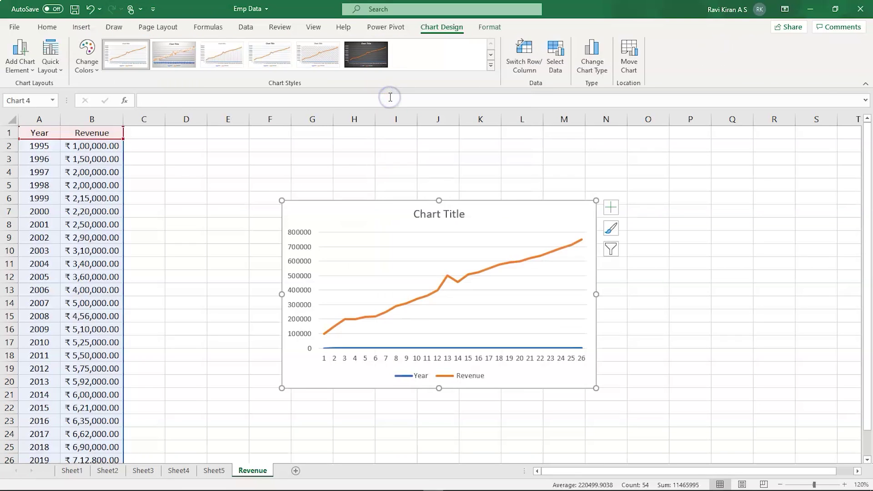
{"action": "left_click", "coordinate": [429, 210]}
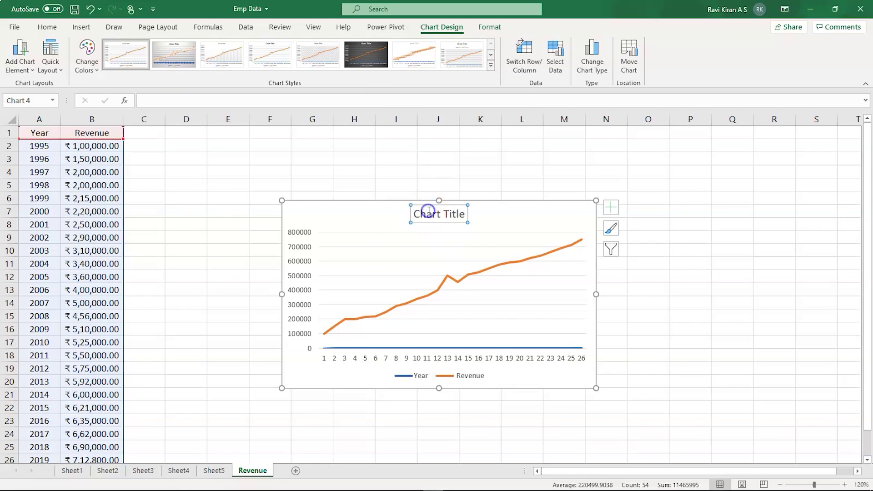
{"action": "double_click", "coordinate": [429, 210]}
{"action": "triple_click", "coordinate": [428, 213]}
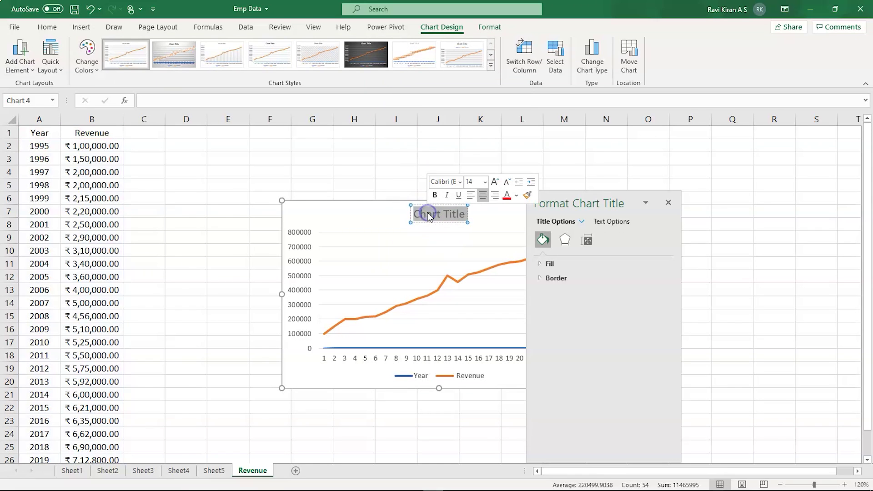
{"action": "type", "text": "Re"}
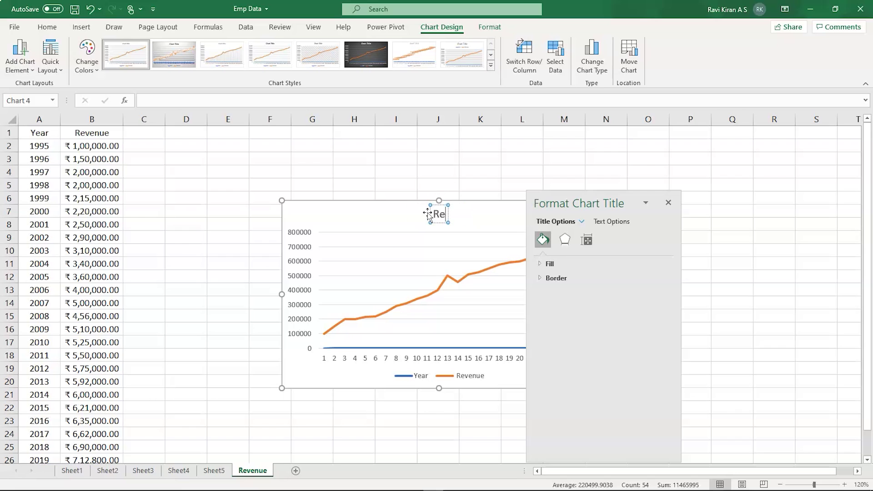
{"action": "type", "text": "venue"}
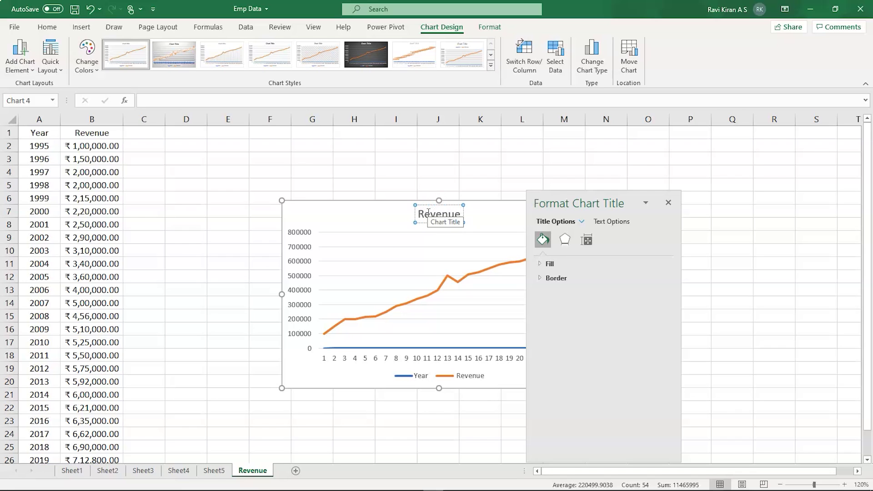
{"action": "left_click", "coordinate": [668, 203]}
{"action": "left_click", "coordinate": [761, 247]}
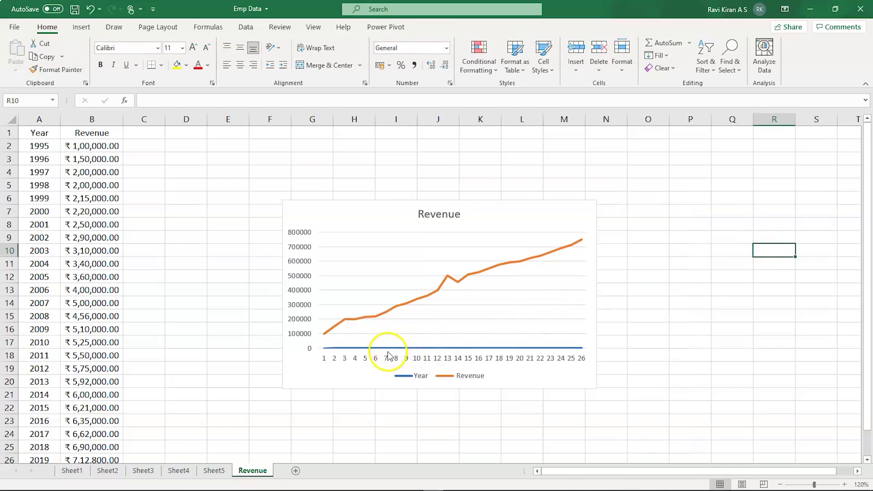
Enlarge the chart down and to the right, then move it up and left.
{"action": "left_click", "coordinate": [565, 279]}
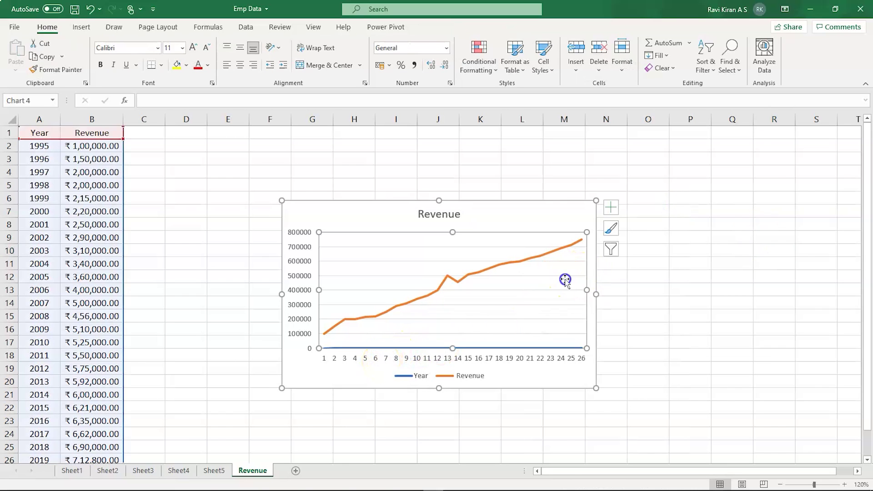
{"action": "left_click_drag", "start_coordinate": [596, 387], "coordinate": [759, 476]}
{"action": "left_click_drag", "start_coordinate": [561, 194], "coordinate": [498, 128]}
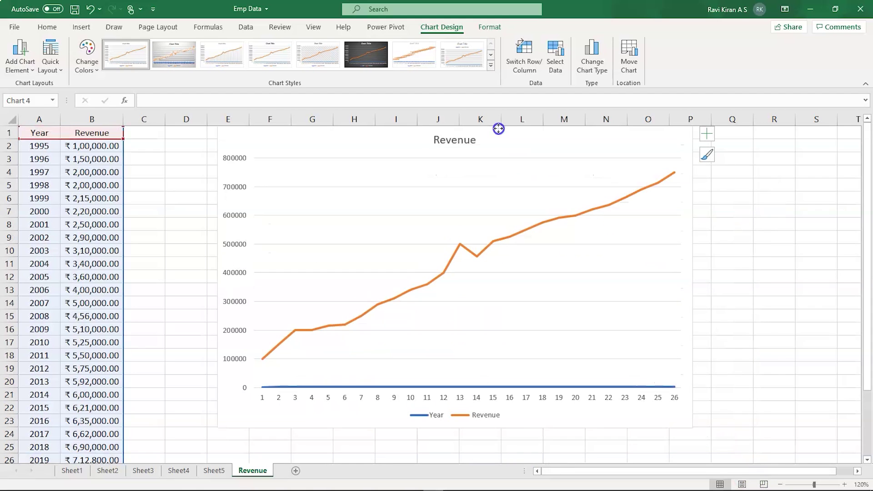
Use cells A2:A27 as the horizontal axis labels so it shows years 1995–2020.
{"action": "right_click", "coordinate": [427, 388]}
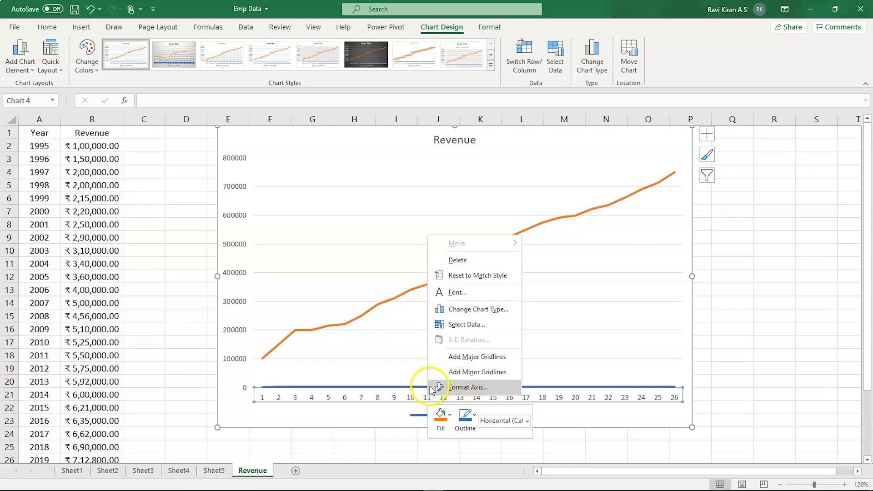
{"action": "left_click", "coordinate": [466, 326]}
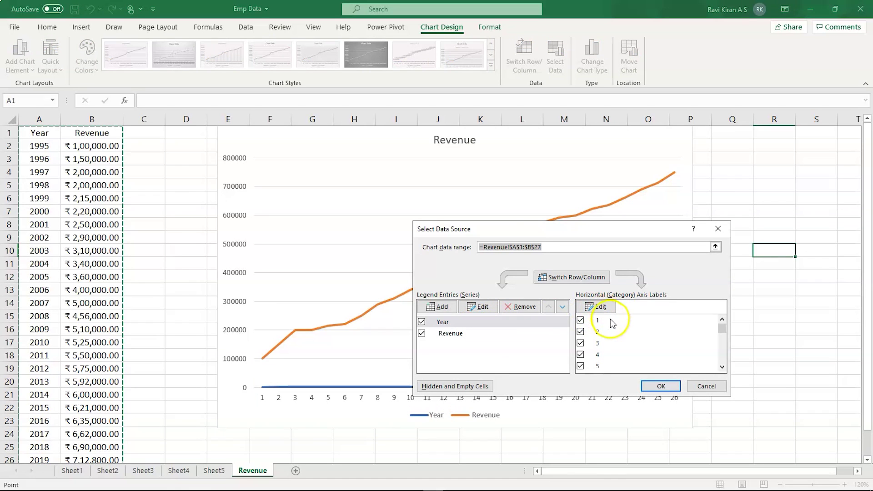
{"action": "left_click", "coordinate": [600, 307]}
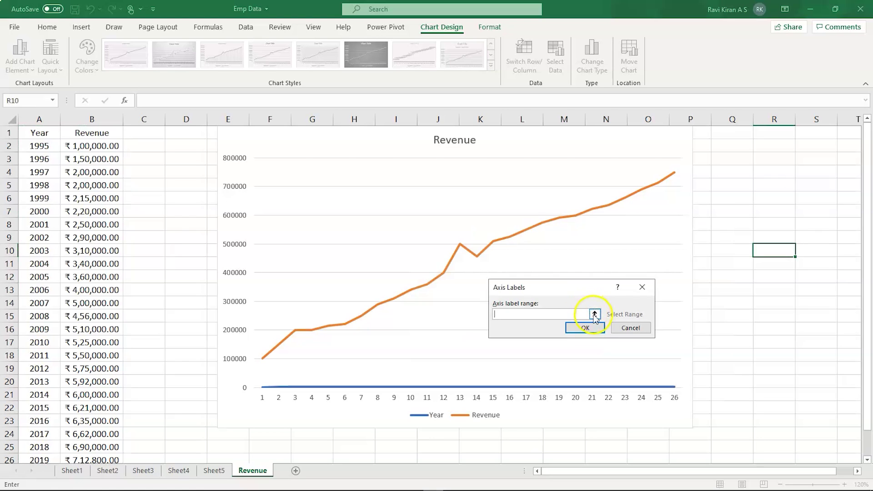
{"action": "left_click", "coordinate": [595, 315]}
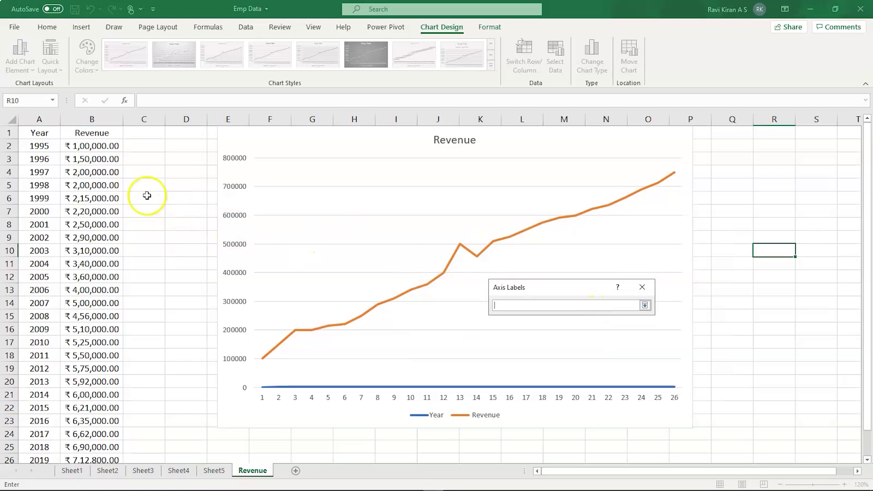
{"action": "left_click", "coordinate": [47, 145]}
{"action": "left_click_drag", "start_coordinate": [47, 145], "coordinate": [51, 433]}
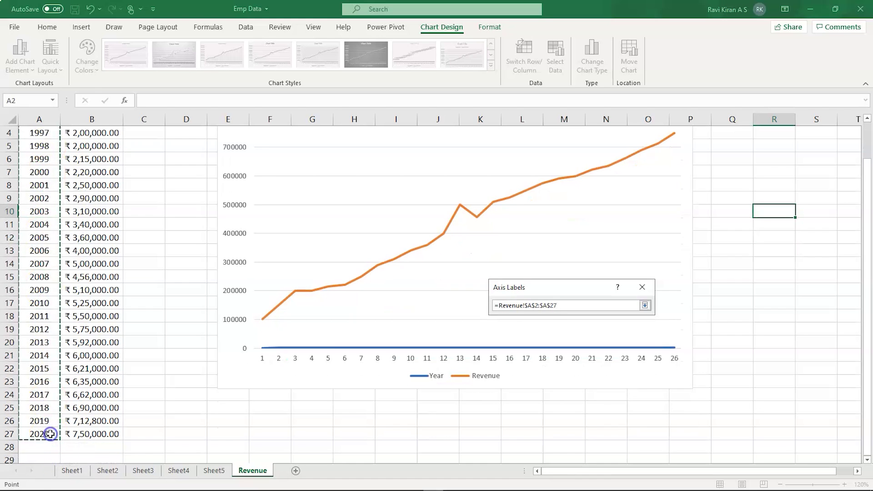
{"action": "left_click", "coordinate": [644, 305]}
{"action": "left_click", "coordinate": [585, 328]}
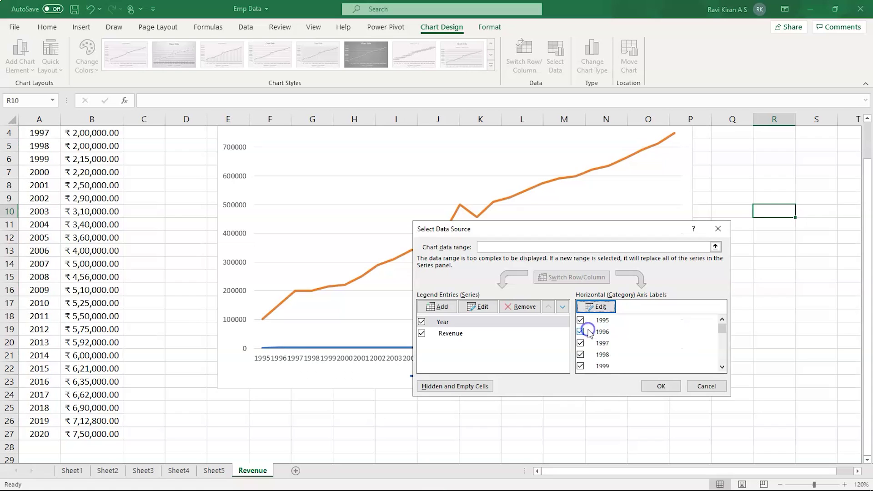
Apply the updated data and stretch the chart wider and taller so the year labels spread out.
{"action": "left_click", "coordinate": [662, 386]}
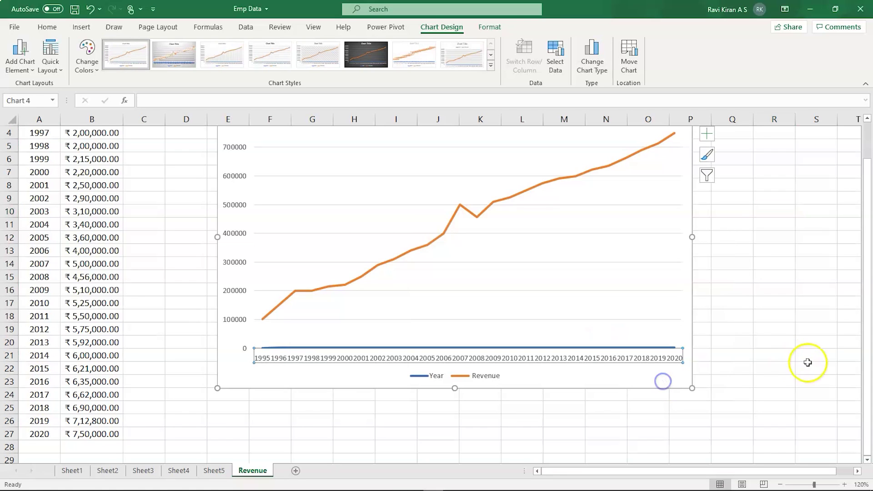
{"action": "left_click_drag", "start_coordinate": [692, 238], "coordinate": [775, 240]}
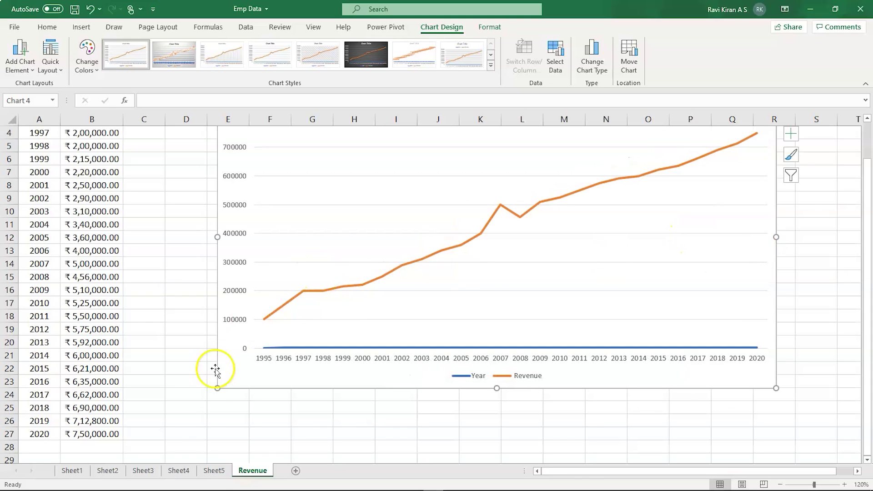
{"action": "left_click_drag", "start_coordinate": [216, 387], "coordinate": [166, 421]}
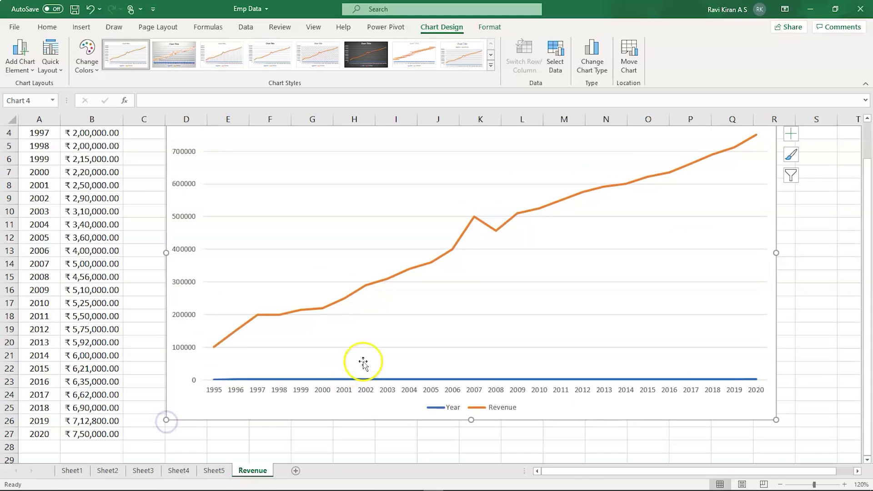
{"action": "scroll", "coordinate": [363, 362], "scroll_direction": "up", "scroll_amount": 1}
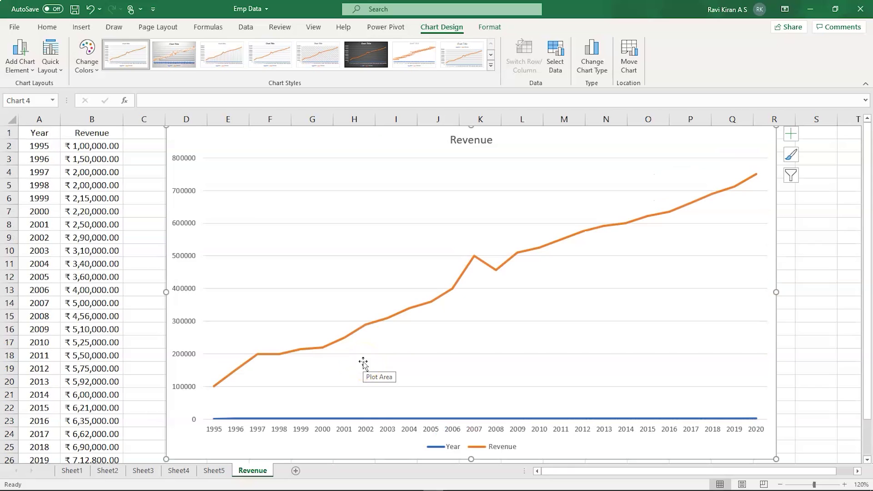